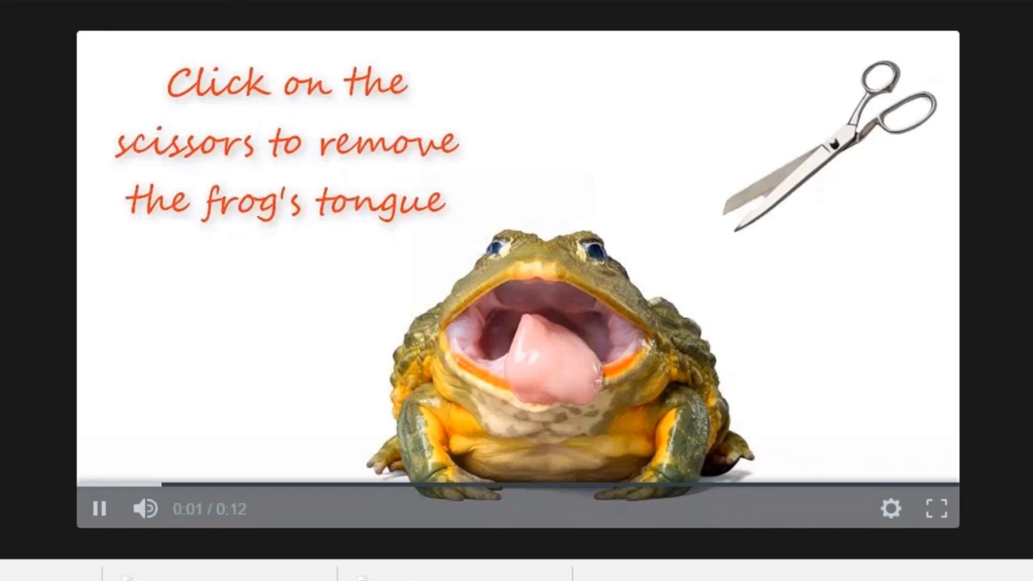
# - In Smart Player, pause, click the scissors hotspot to jump to 0:02, then rewind to start
pyautogui.click(93, 495)
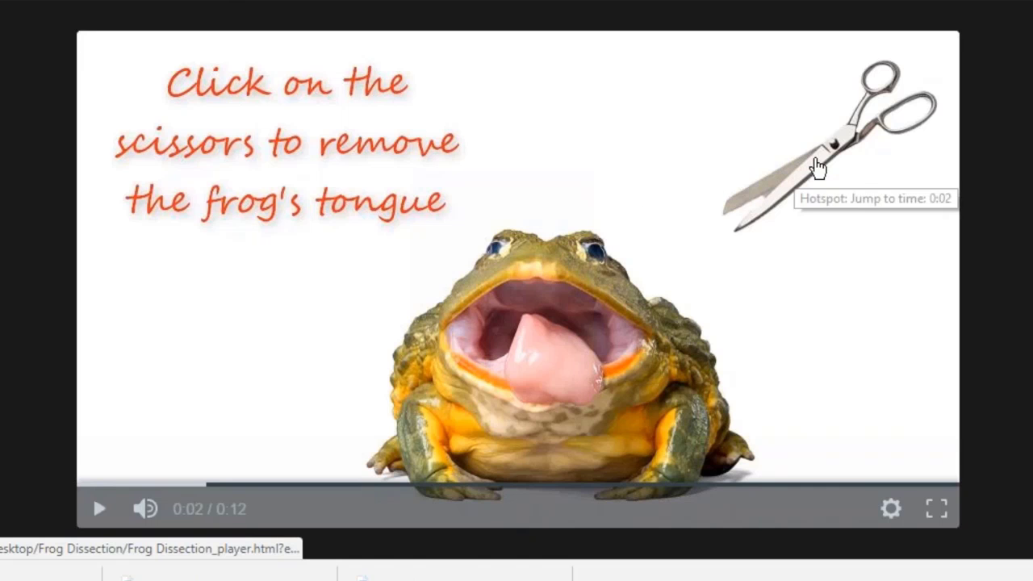
pyautogui.click(822, 166)
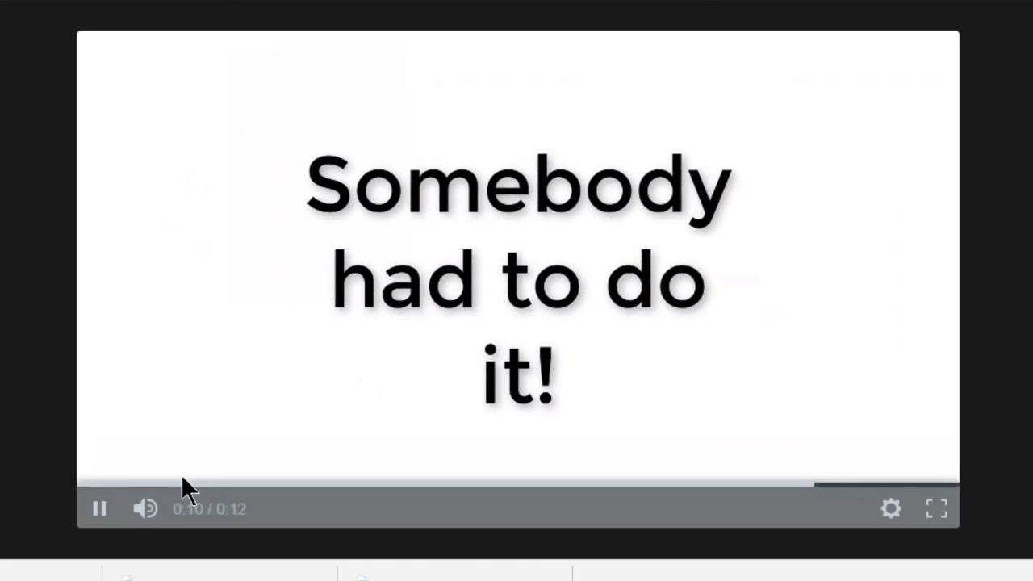
pyautogui.click(100, 510)
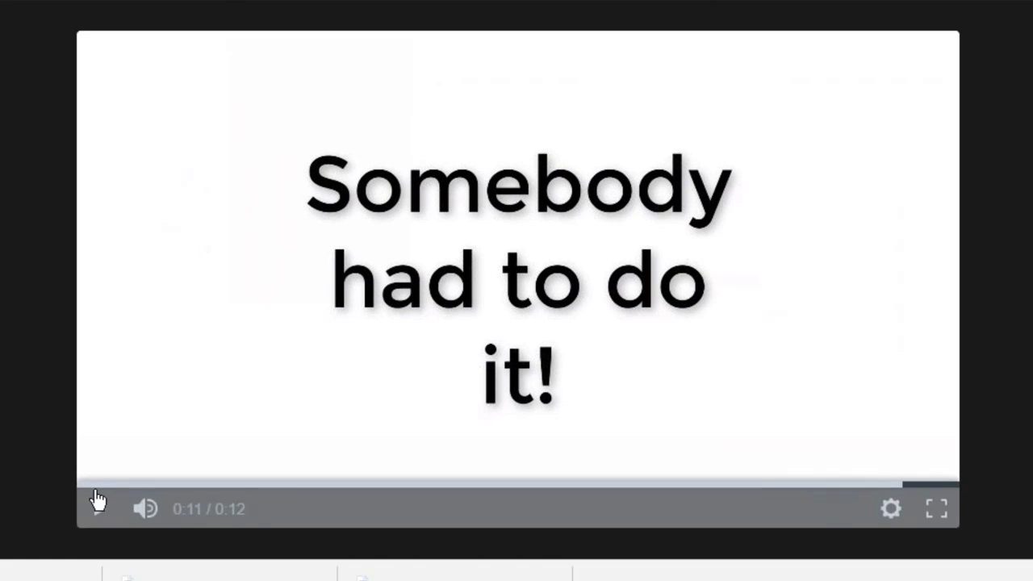
pyautogui.click(86, 486)
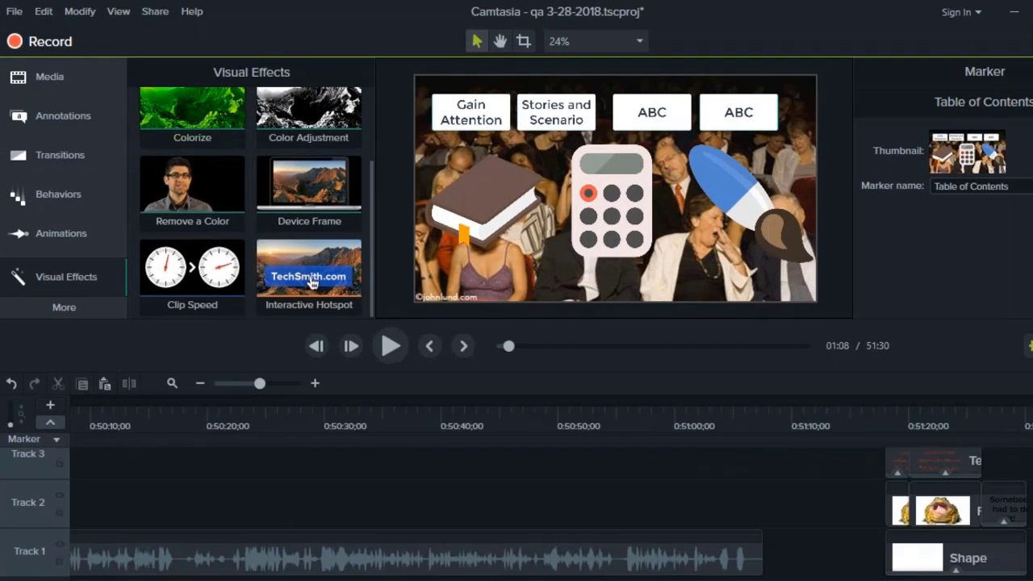
# - Scrub the scissors-and-tongue animation from 51:18, then move the playhead back to the black 51:14 stretch
pyautogui.click(886, 425)
pyautogui.moveTo(883, 409); pyautogui.dragTo(1012, 401)
pyautogui.click(886, 412)
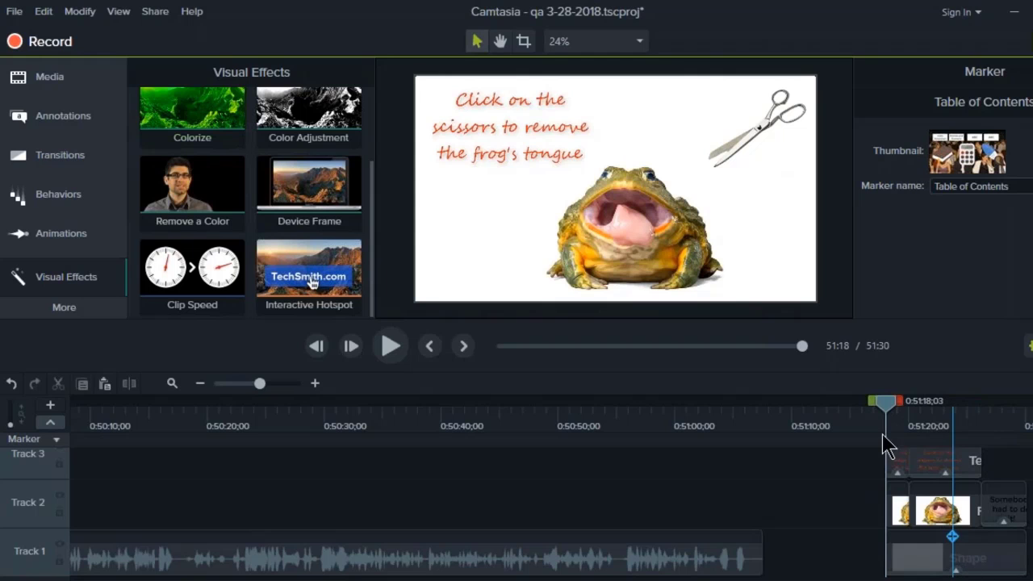
pyautogui.moveTo(886, 412); pyautogui.dragTo(850, 419)
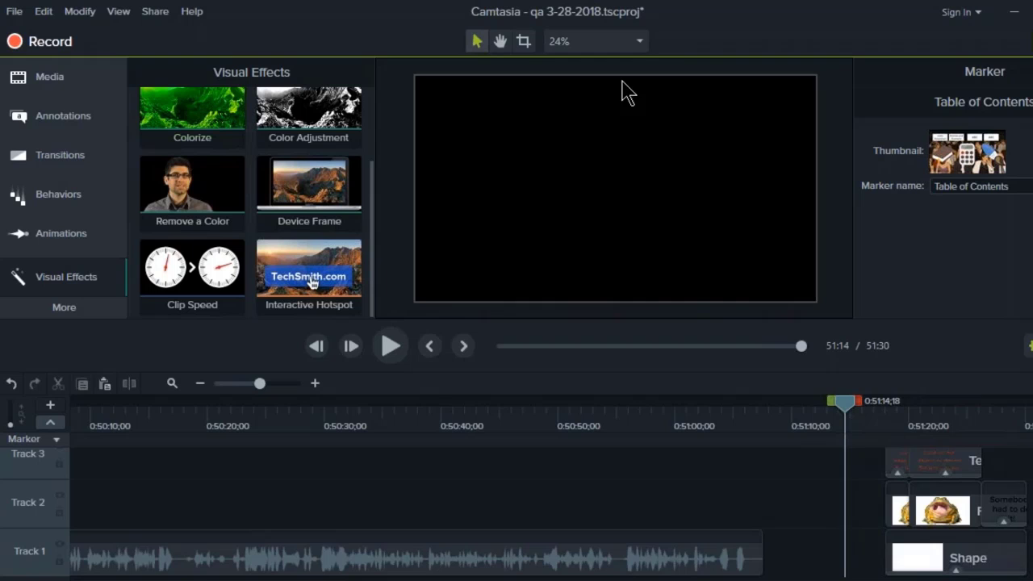
# - In Project Settings, keep the 1080p HD canvas size and apply a white canvas colour
pyautogui.click(635, 43)
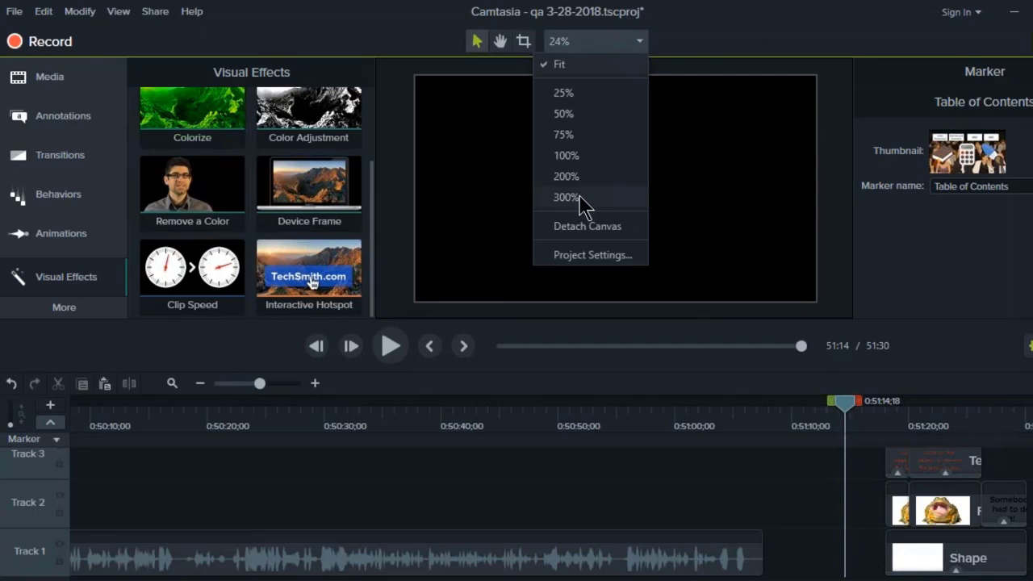
pyautogui.click(573, 252)
pyautogui.click(574, 247)
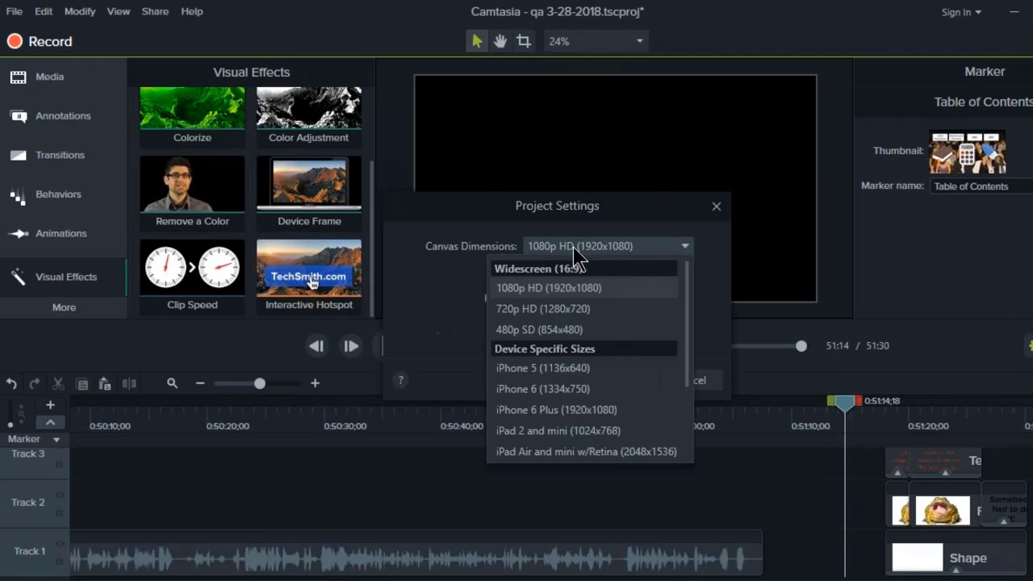
pyautogui.click(627, 250)
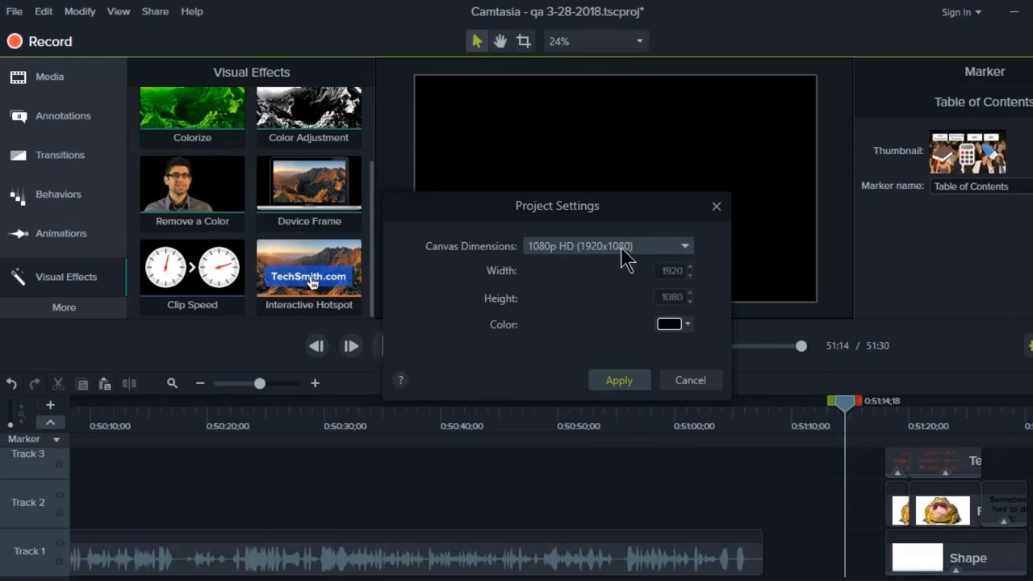
pyautogui.click(687, 326)
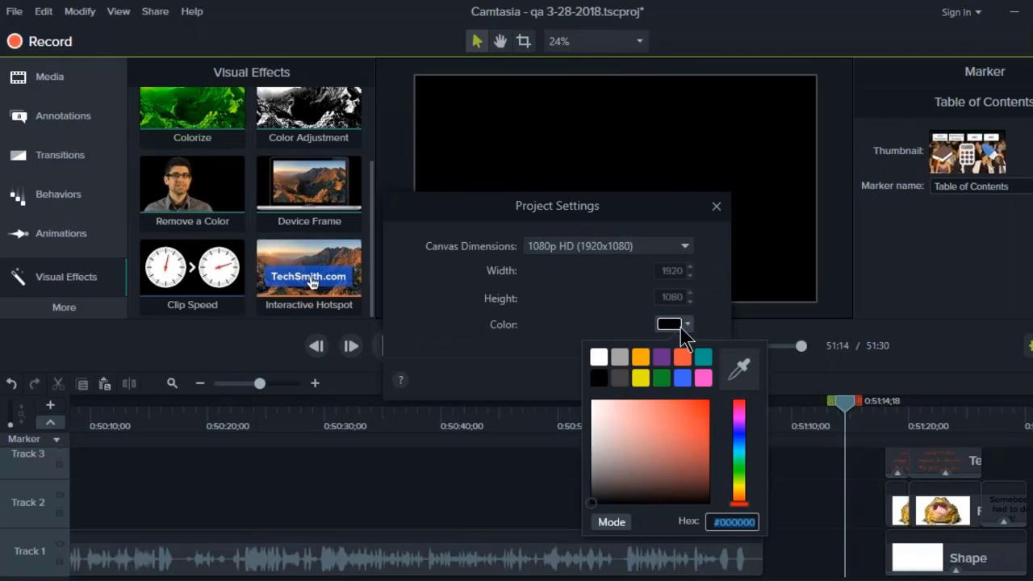
pyautogui.click(599, 355)
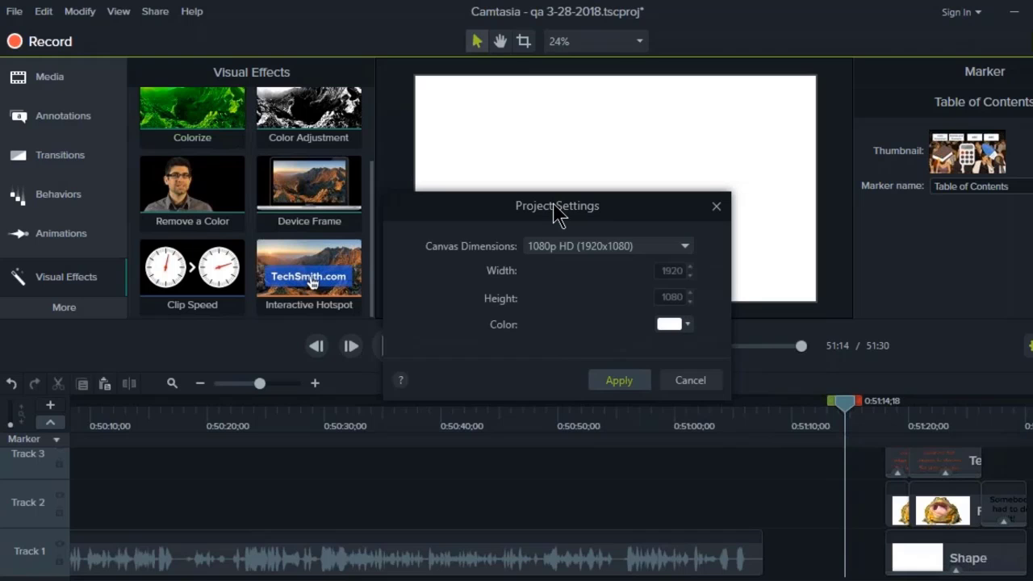
pyautogui.click(618, 375)
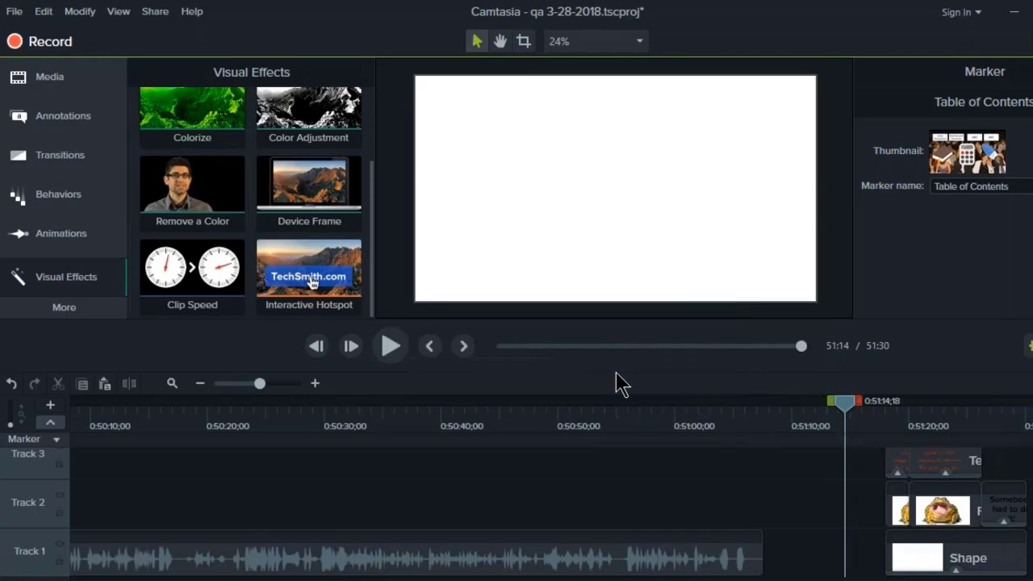
# - Reopen Project Settings to check the white canvas, then close it without changes
pyautogui.click(639, 42)
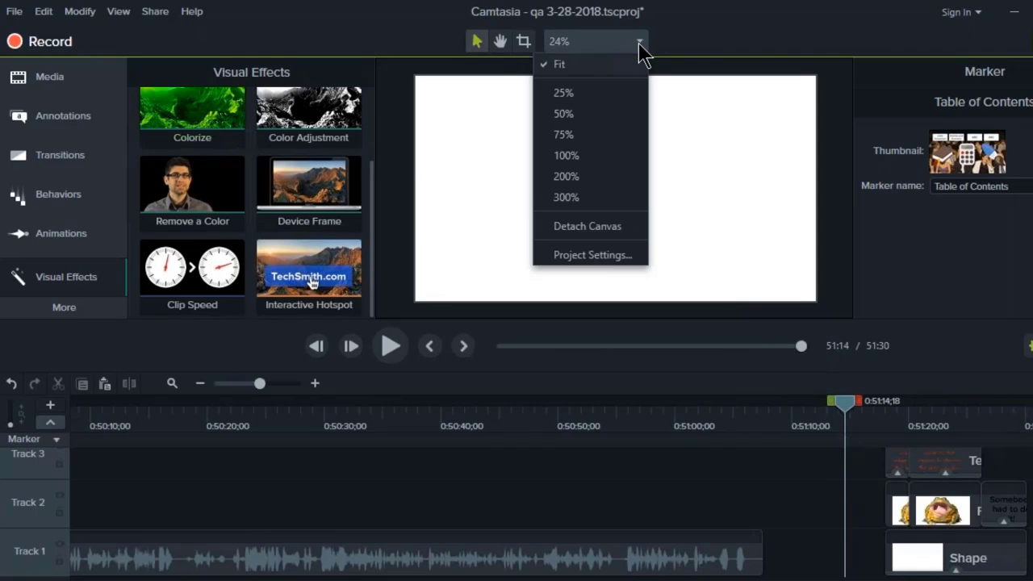
pyautogui.click(594, 255)
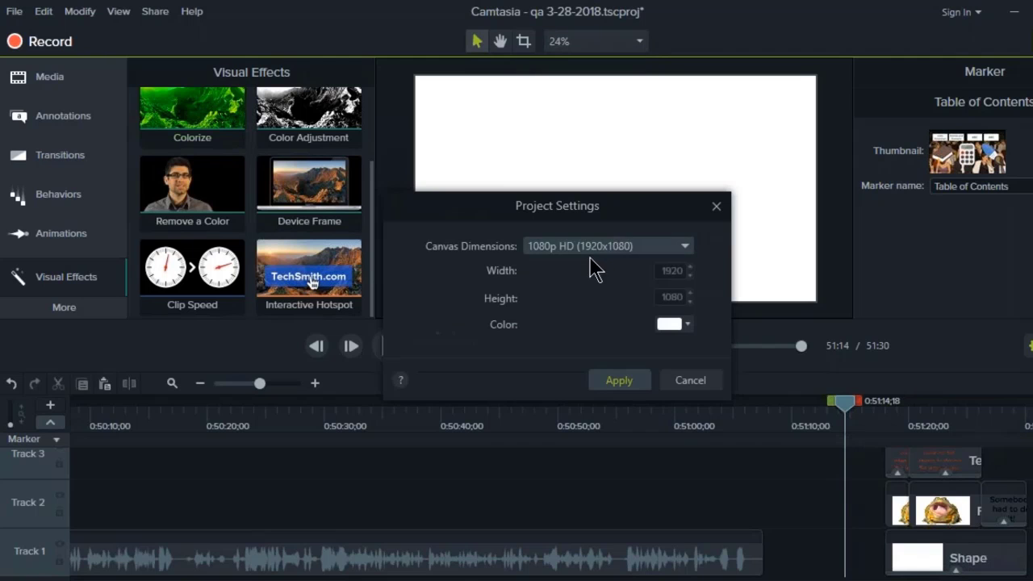
pyautogui.click(686, 383)
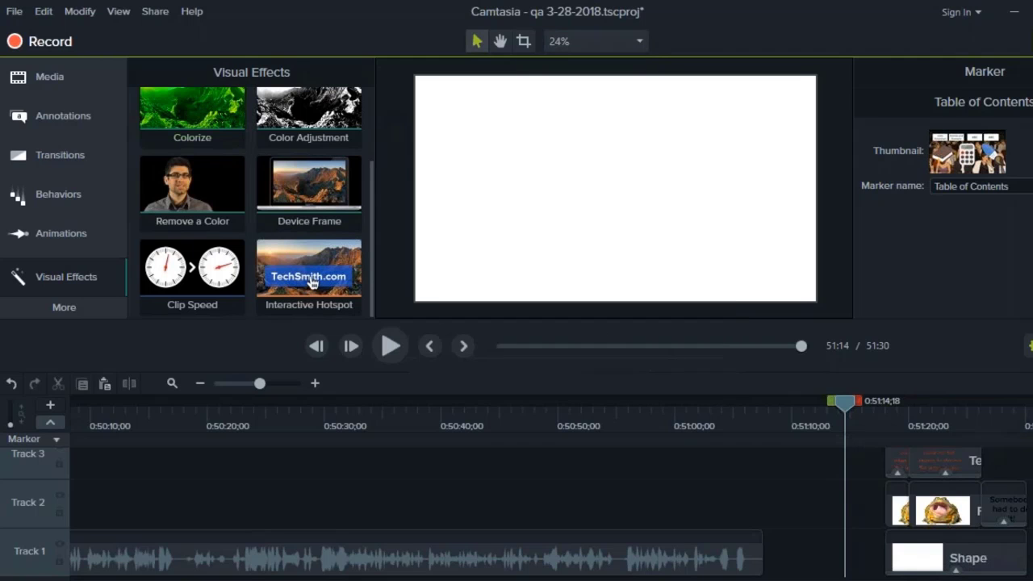
# - Drag the playhead to about 0:51:18 so the frog scissors slide appears
pyautogui.moveTo(848, 415); pyautogui.dragTo(894, 405)
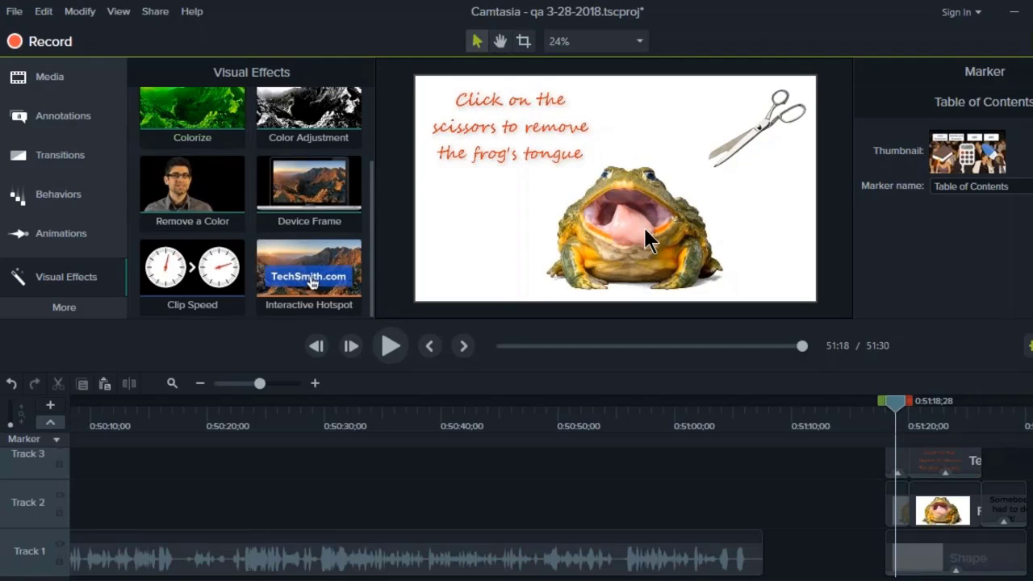
# - Add a text callout to the frog slide and open the instruction callout's properties on Track 3
pyautogui.click(519, 151)
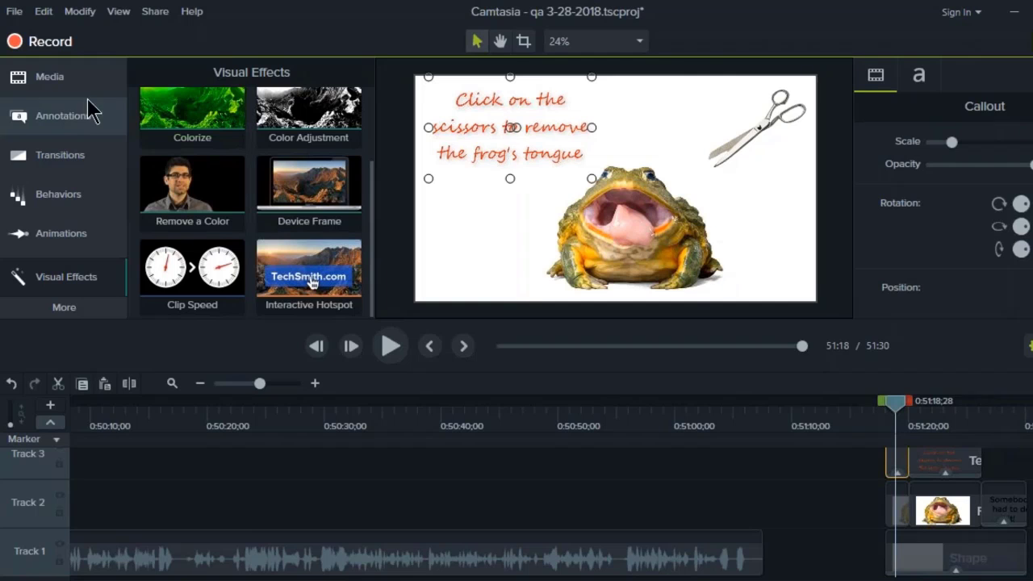
pyautogui.click(80, 123)
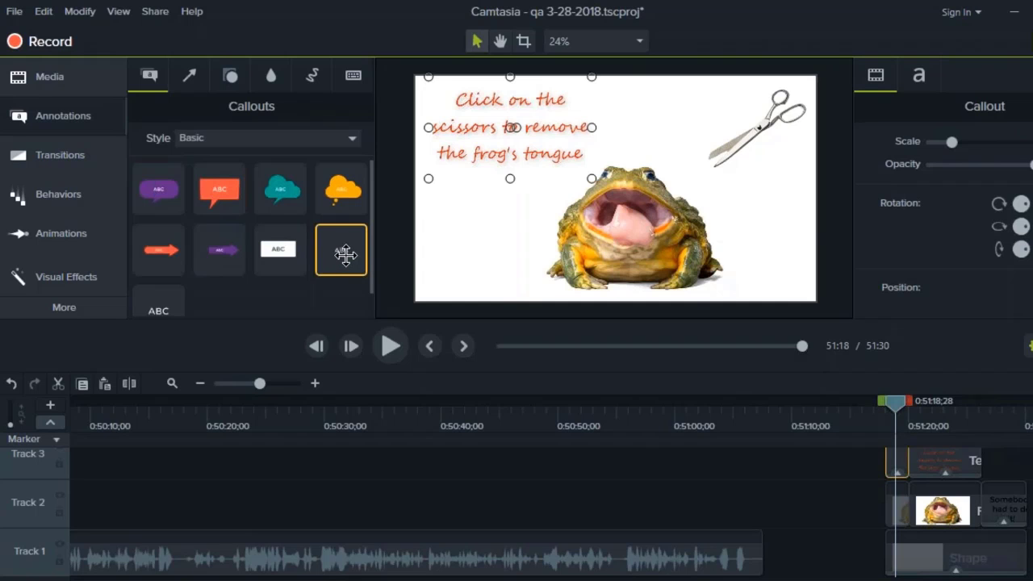
pyautogui.moveTo(343, 254)
pyautogui.mouseDown()
pyautogui.moveTo(459, 230)
pyautogui.moveTo(356, 247)
pyautogui.mouseUp()
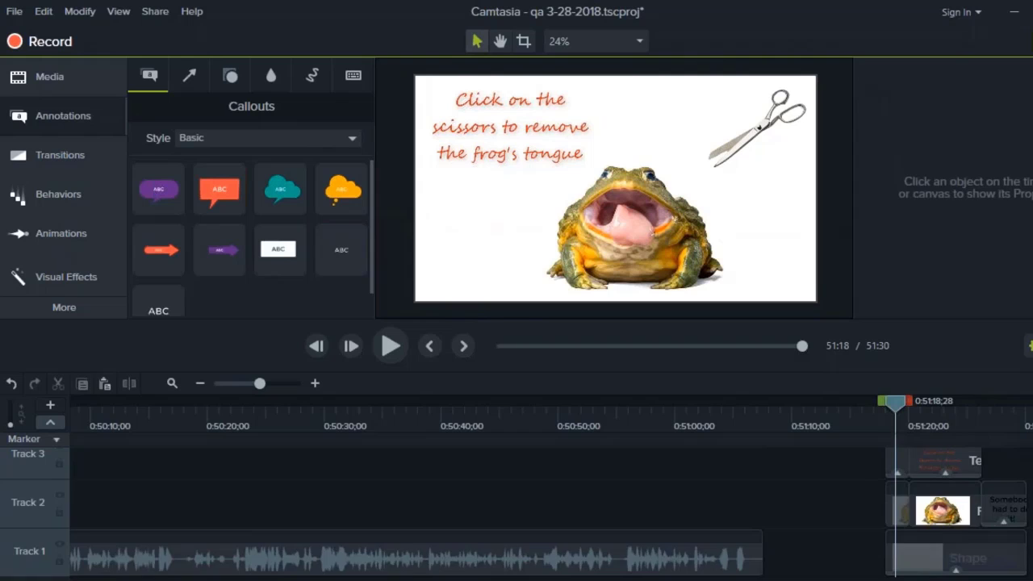
pyautogui.scroll(2, 905, 509)
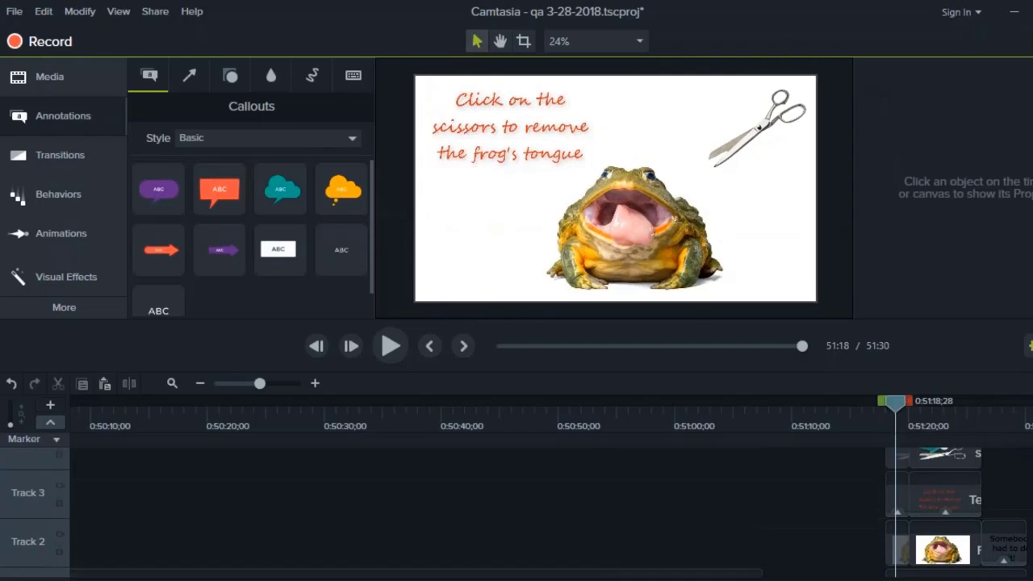
pyautogui.click(899, 507)
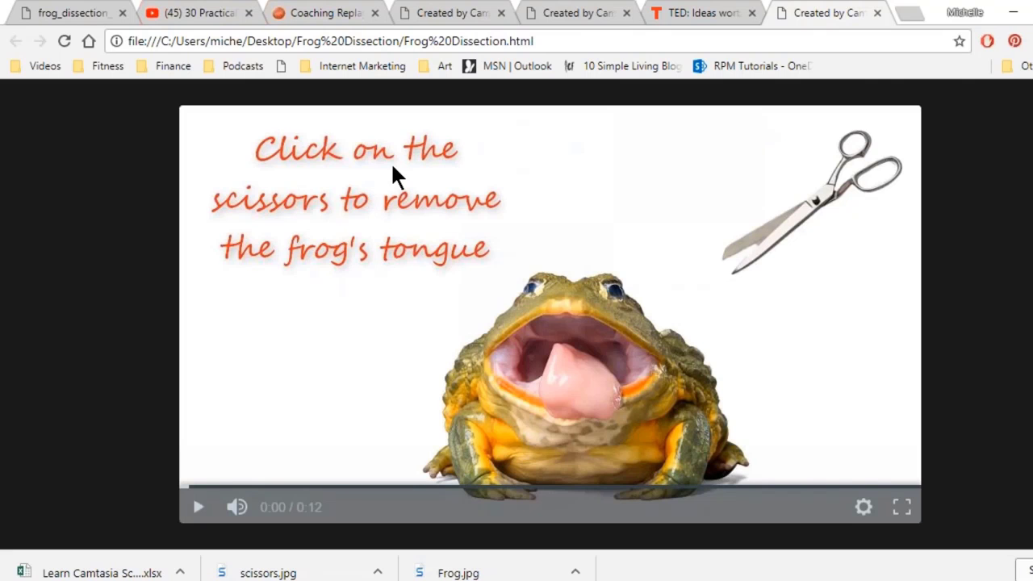
# - View the frog_dissection Storyline demo tab in Chrome, then switch back to Camtasia
pyautogui.click(81, 13)
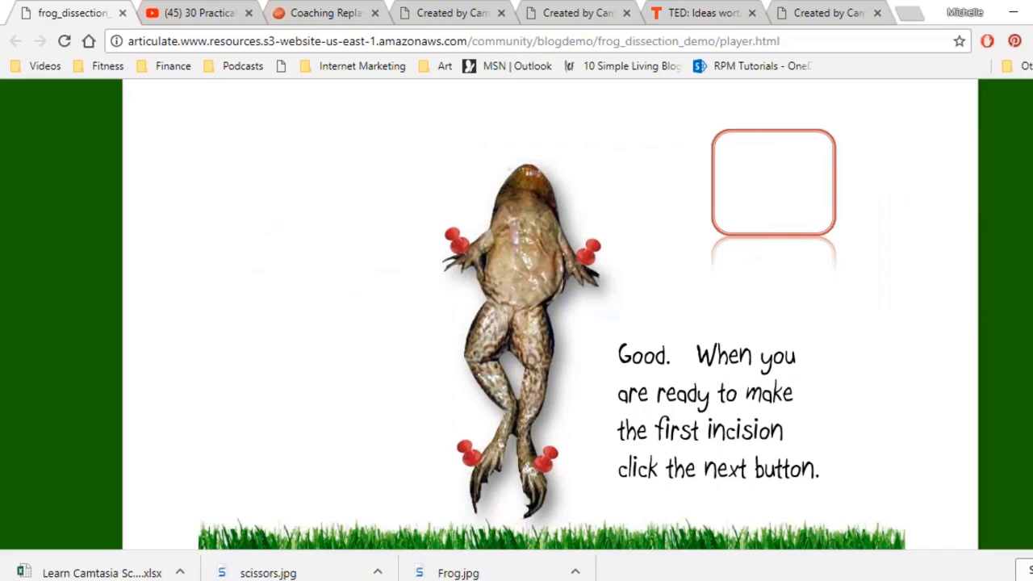
pyautogui.click(530, 525)
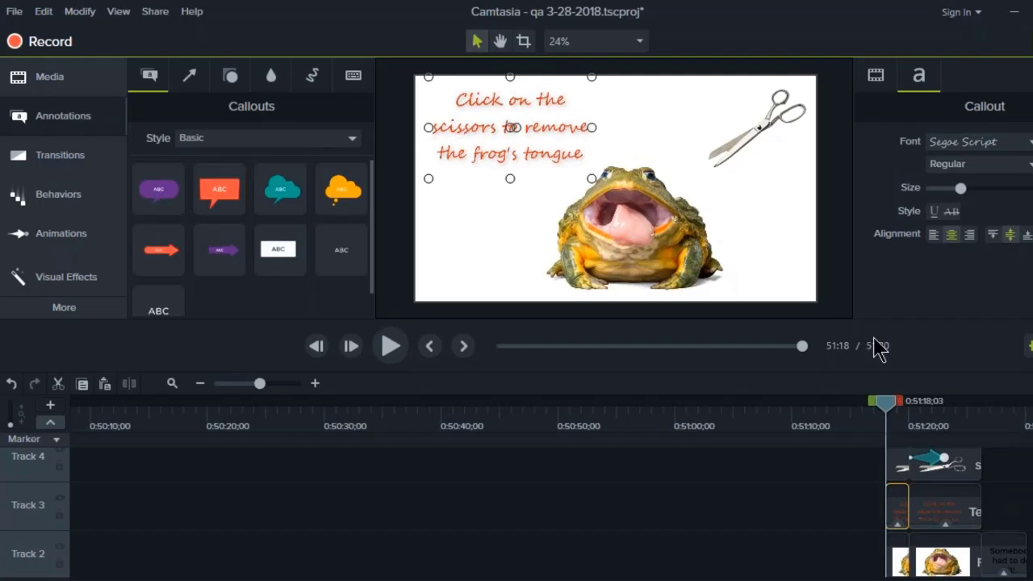
# - Scrub the playhead to 0:51:19;08, just before the scissors start moving
pyautogui.moveTo(885, 413); pyautogui.dragTo(887, 413)
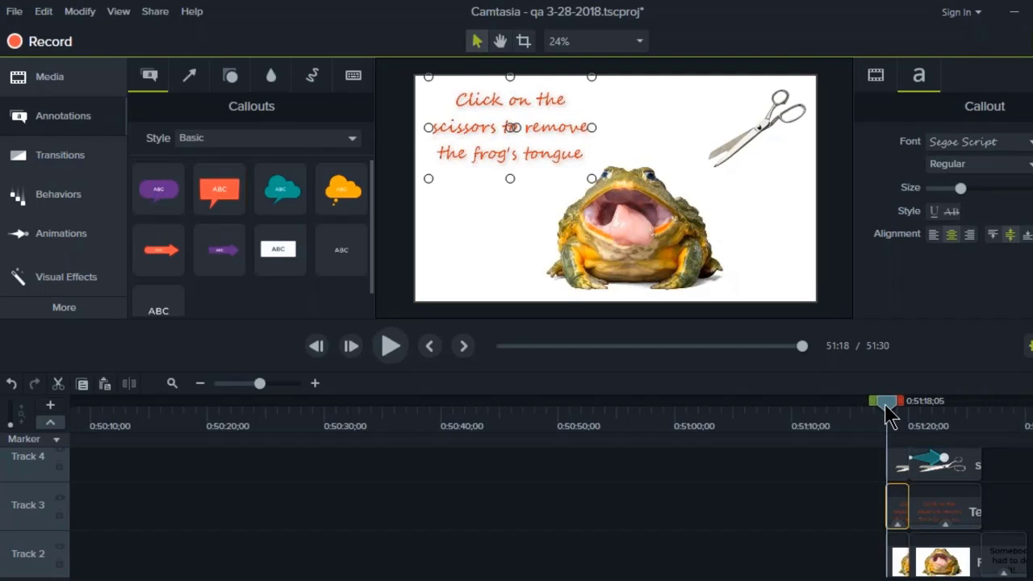
pyautogui.click(948, 425)
pyautogui.moveTo(948, 426); pyautogui.dragTo(909, 422)
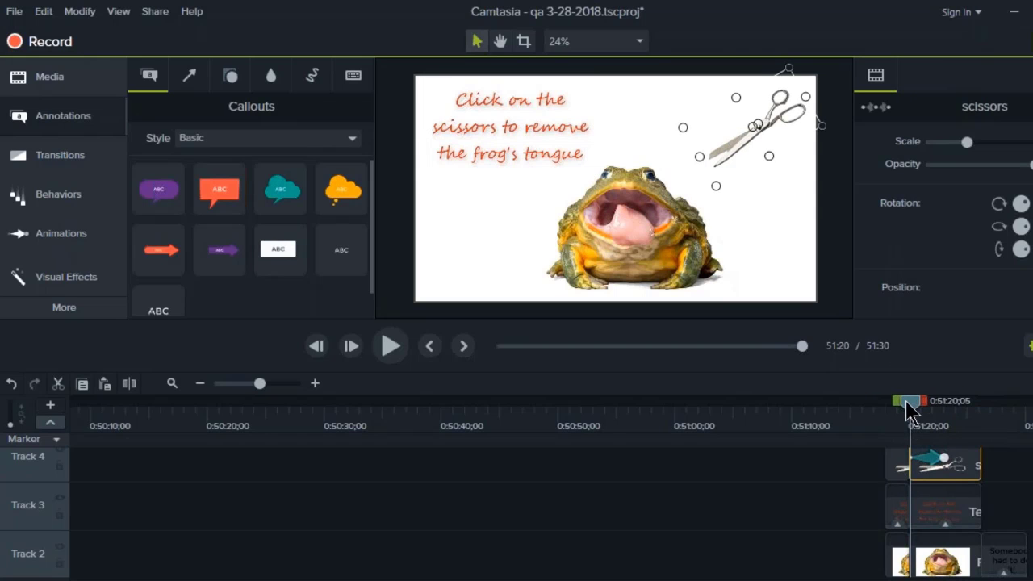
pyautogui.moveTo(910, 410); pyautogui.dragTo(899, 410)
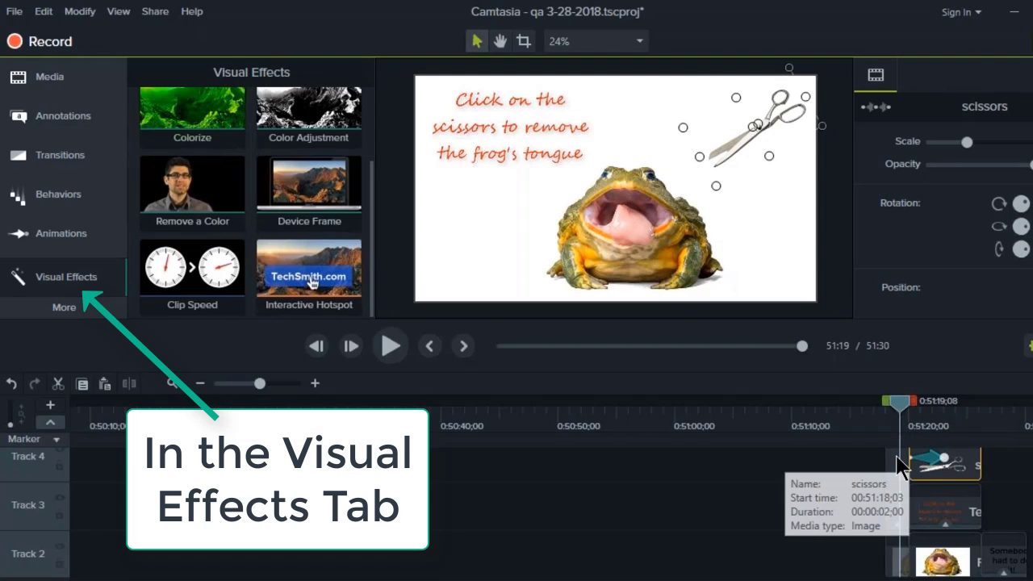
# - Put a transparent Interactive Hotspot on the scissors that pauses at end and jumps to 51:20:10
pyautogui.click(715, 128)
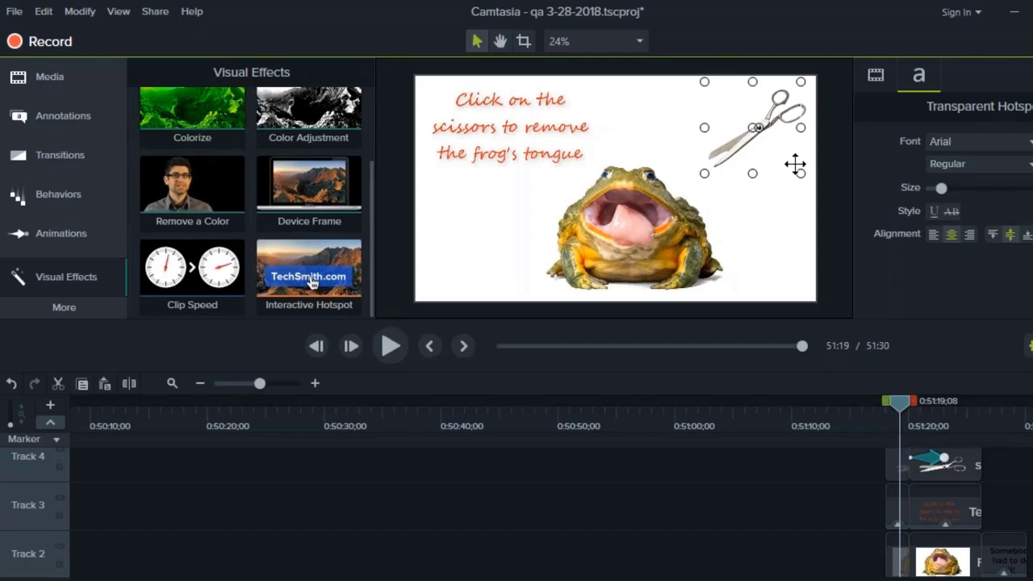
pyautogui.scroll(1, 928, 508)
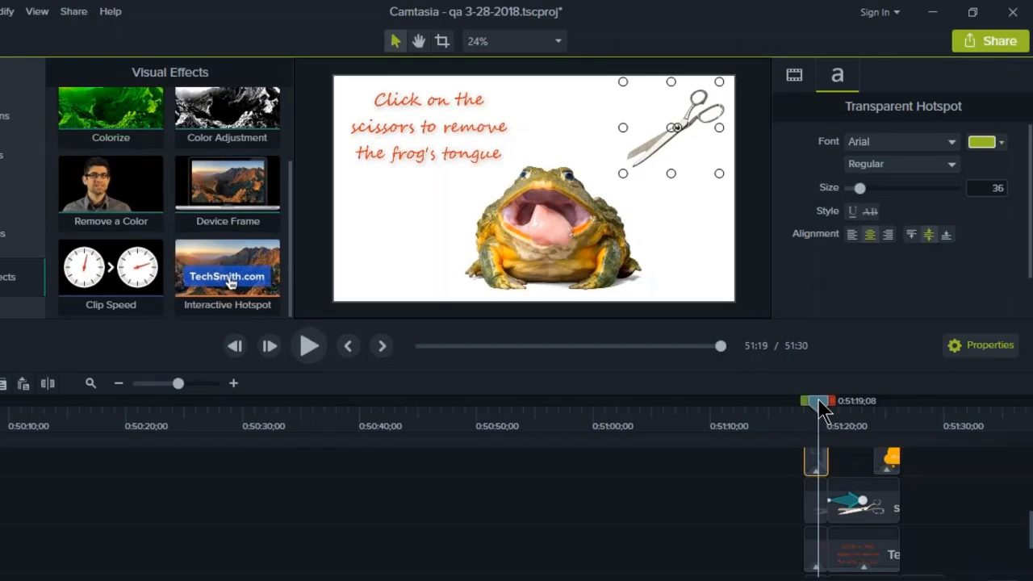
pyautogui.moveTo(821, 408); pyautogui.dragTo(827, 408)
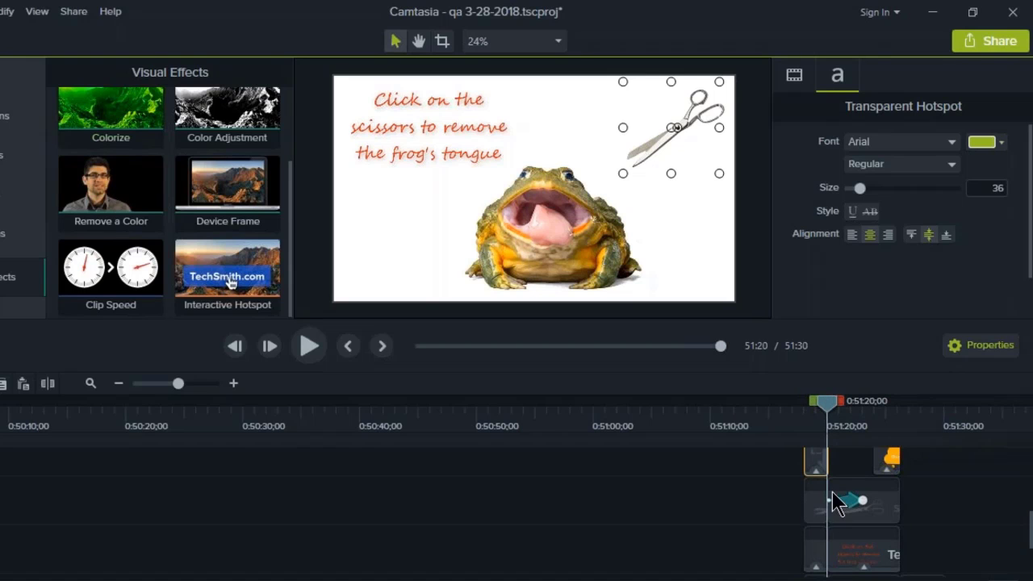
pyautogui.click(813, 453)
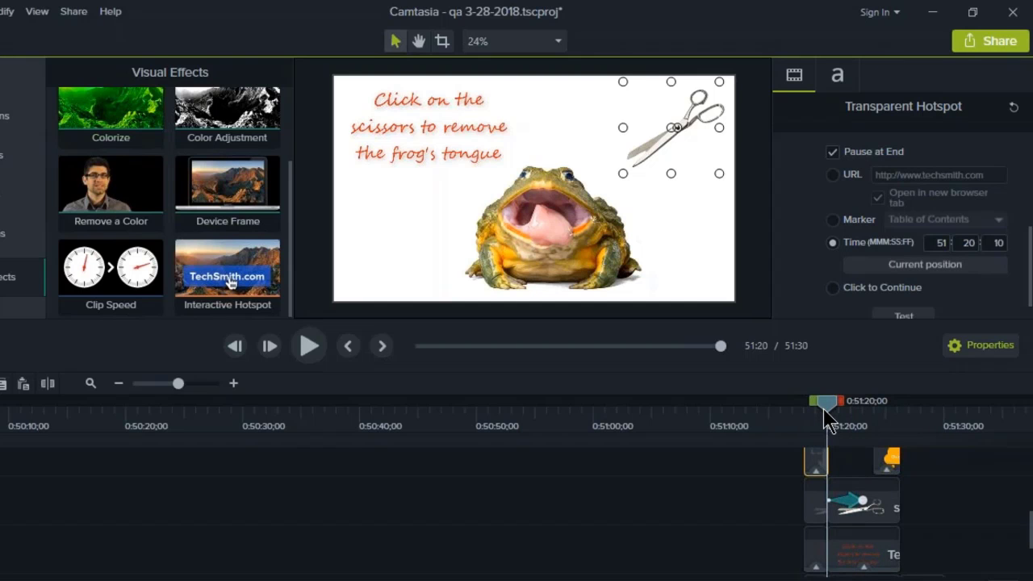
# - Select the Track 4 scissors clip and scrub past 'Ouch!' to the 51:27 ending
pyautogui.click(850, 507)
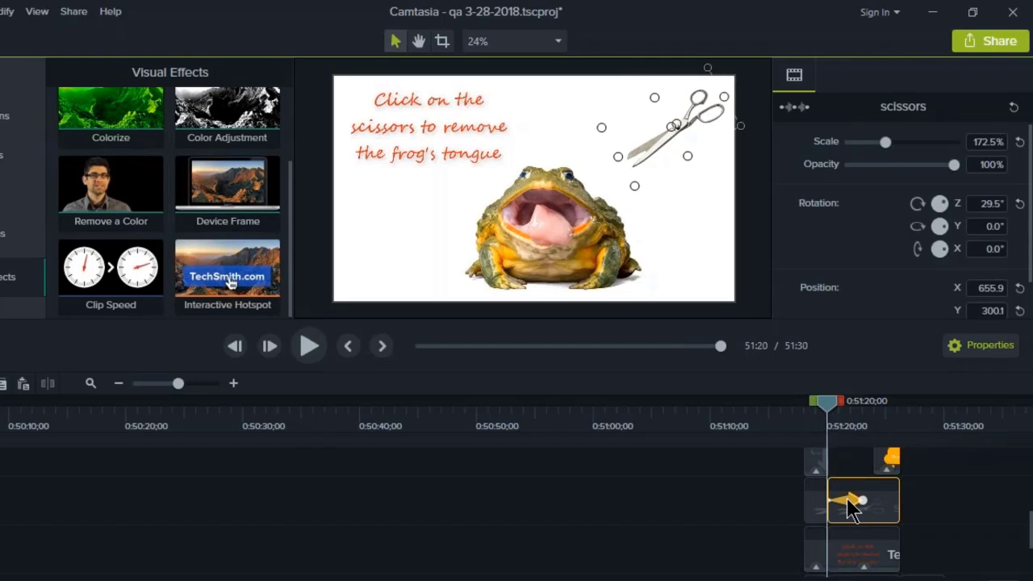
pyautogui.moveTo(827, 411); pyautogui.dragTo(916, 401)
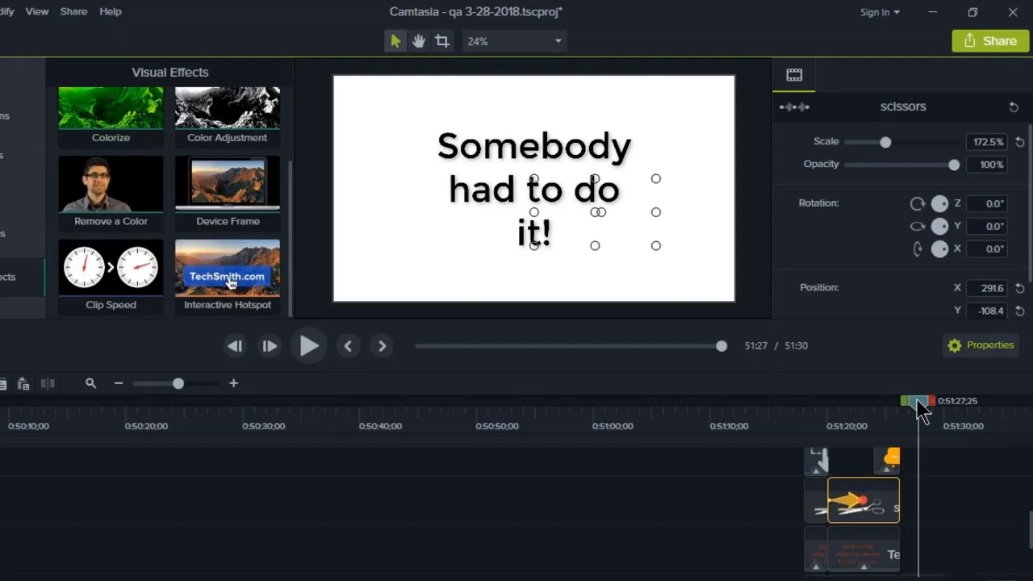
# - Select the 'Somebody had to do it!' callout, show its Pop Up behavior, then return to 51:19
pyautogui.rightClick(1030, 555)
pyautogui.click(928, 443)
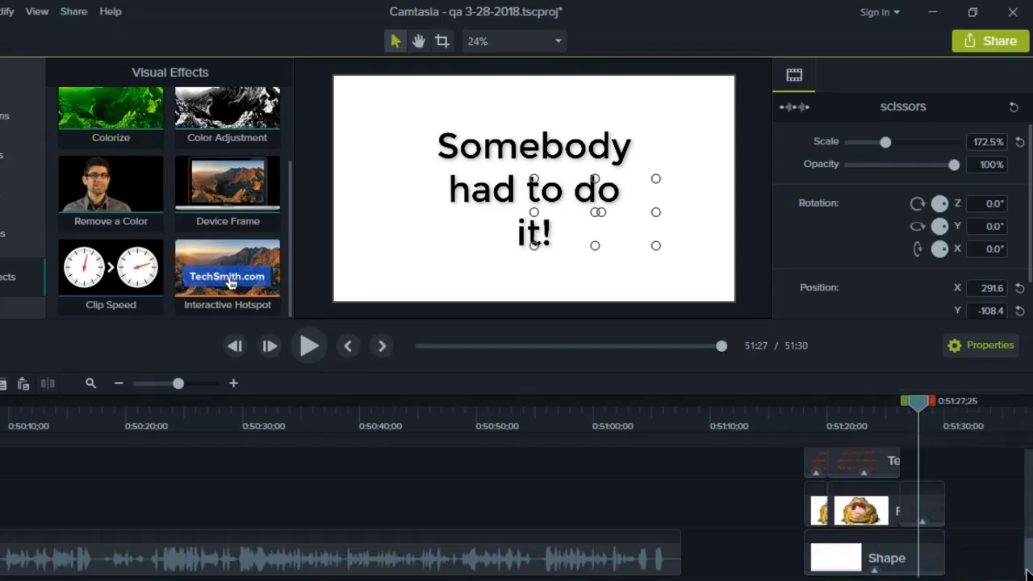
pyautogui.click(926, 517)
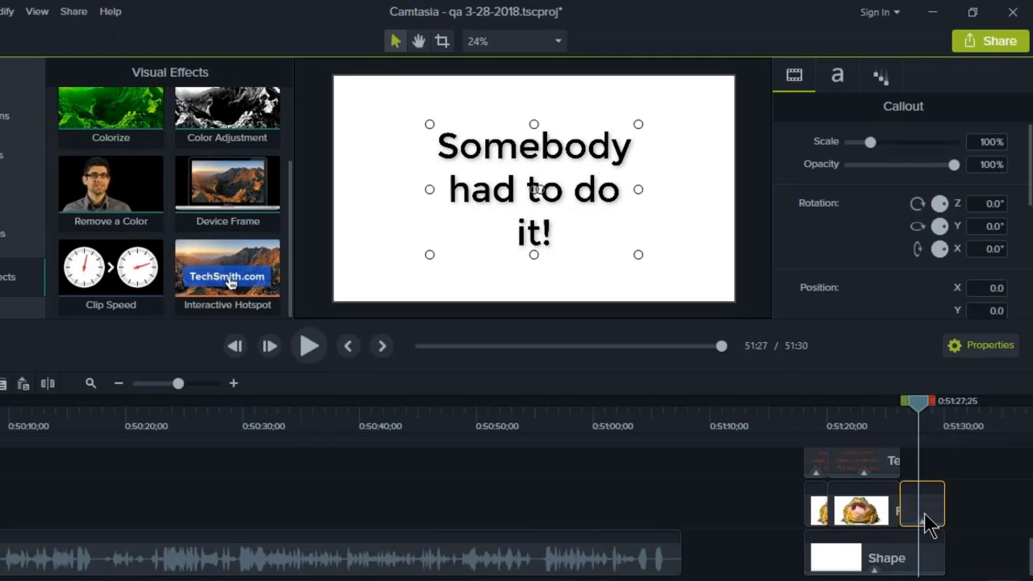
pyautogui.click(922, 522)
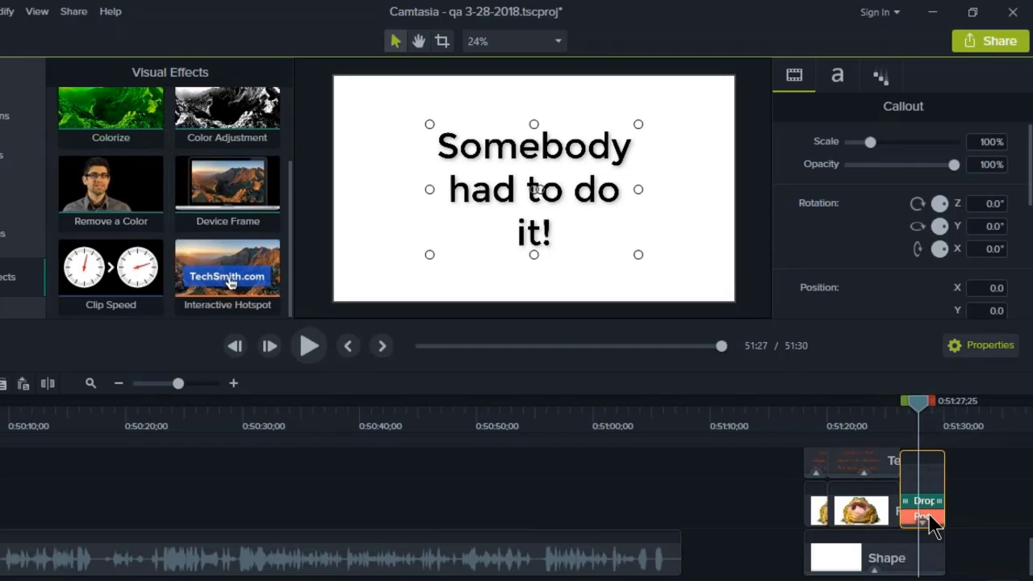
pyautogui.click(923, 516)
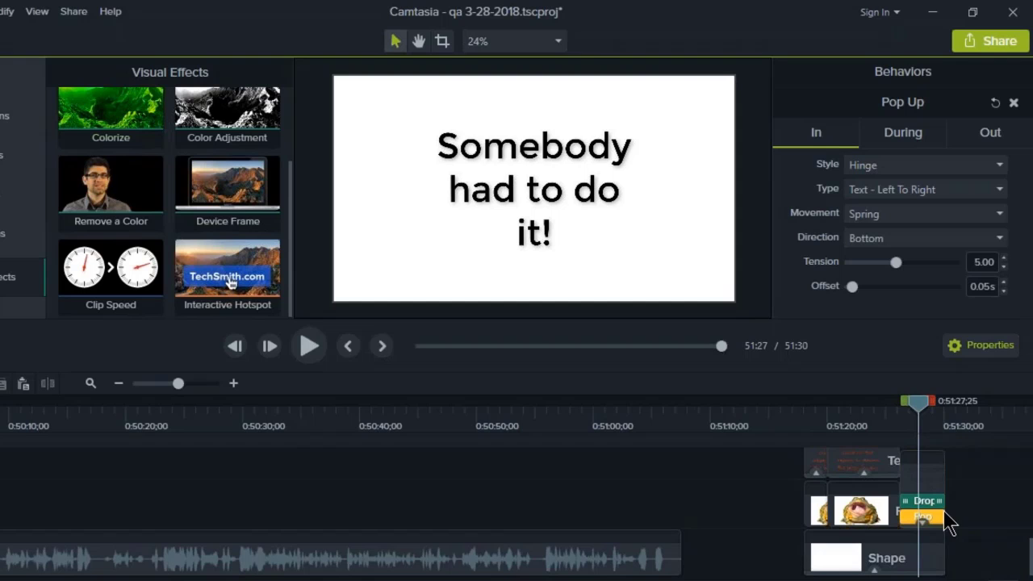
pyautogui.moveTo(799, 421); pyautogui.dragTo(817, 404)
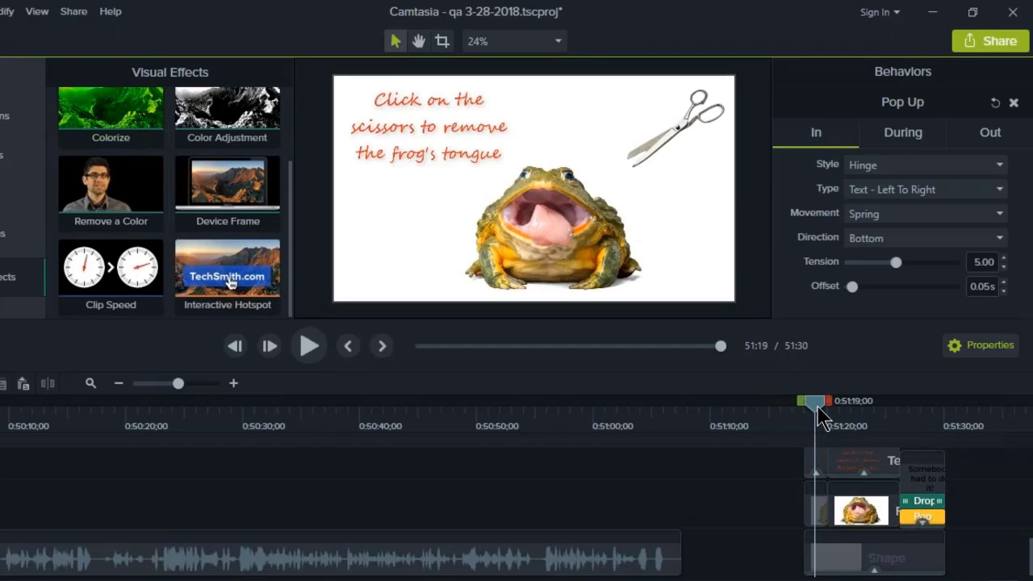